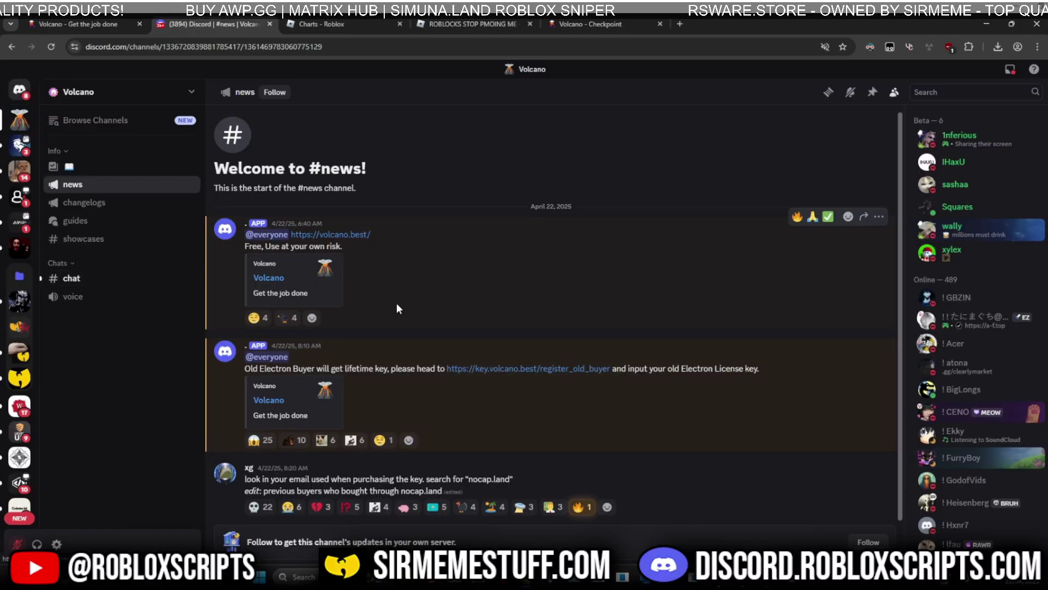
Pass the human verification for the first Volcano key checkpoint, close the advert video page and unlock the content.
key(ctrl+9)
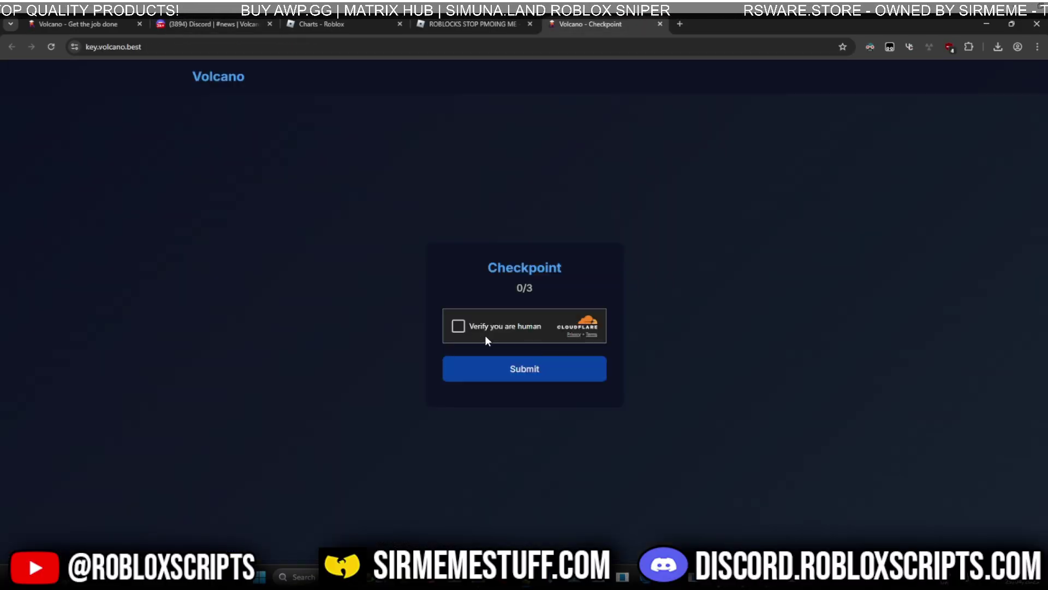
click(460, 326)
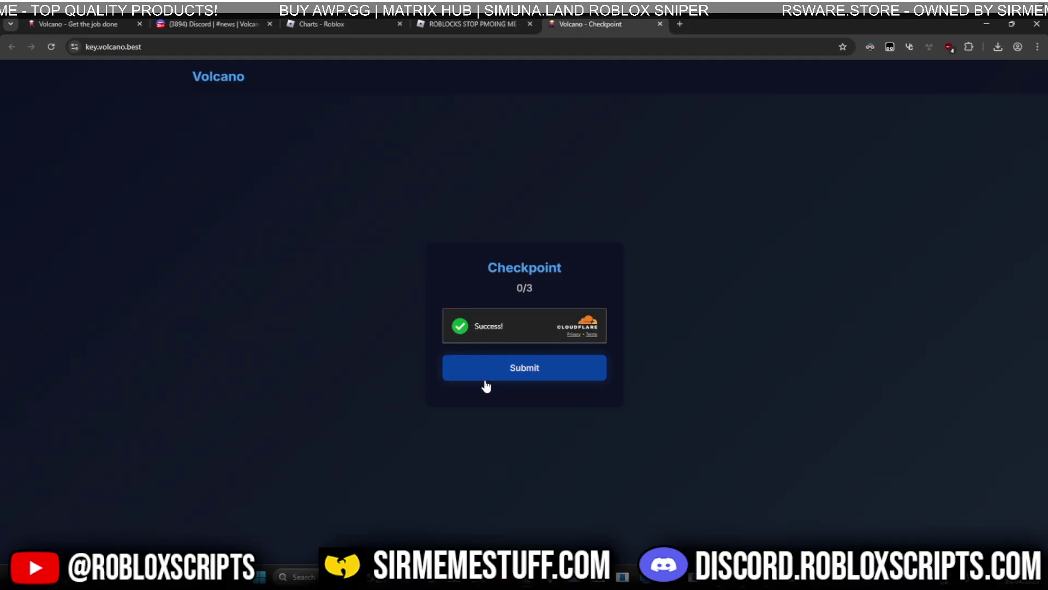
click(513, 368)
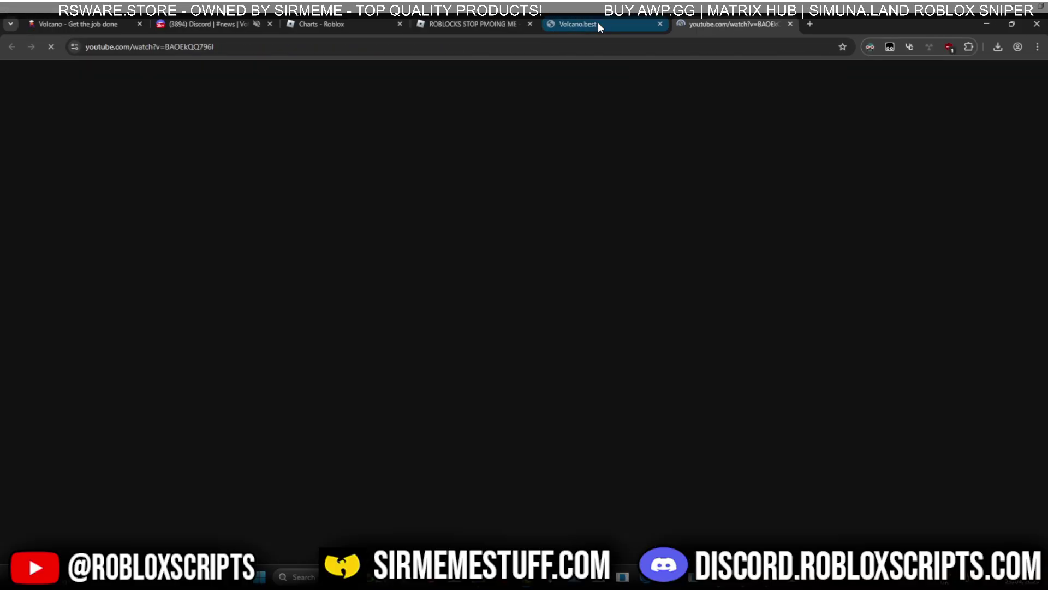
click(596, 24)
click(793, 24)
scroll(518, 403, down, 1)
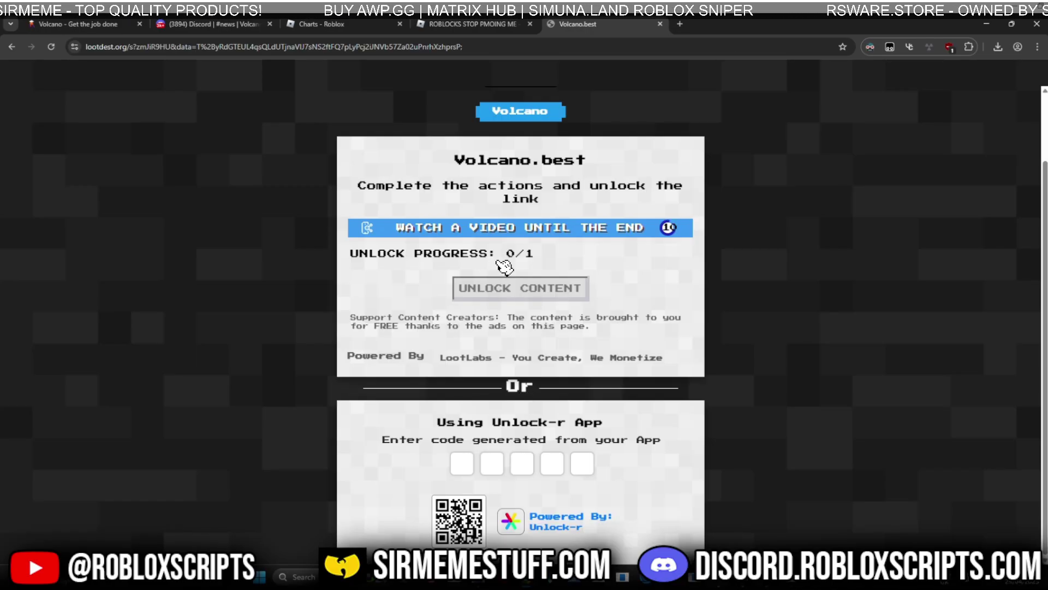
click(532, 294)
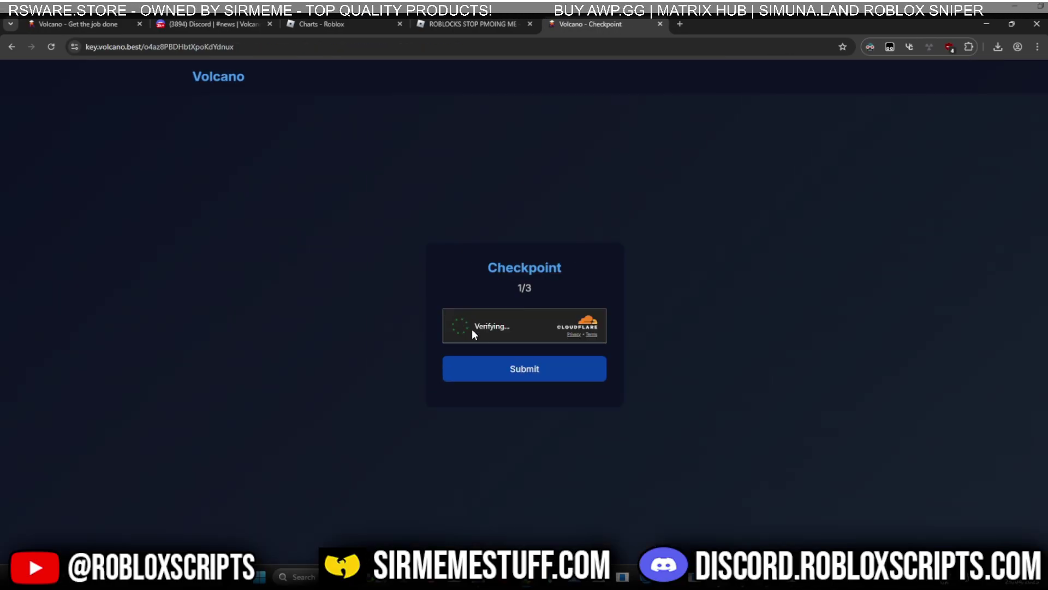
Complete the remaining two Volcano key checkpoints, closing the advert page and unlocking the content.
click(480, 367)
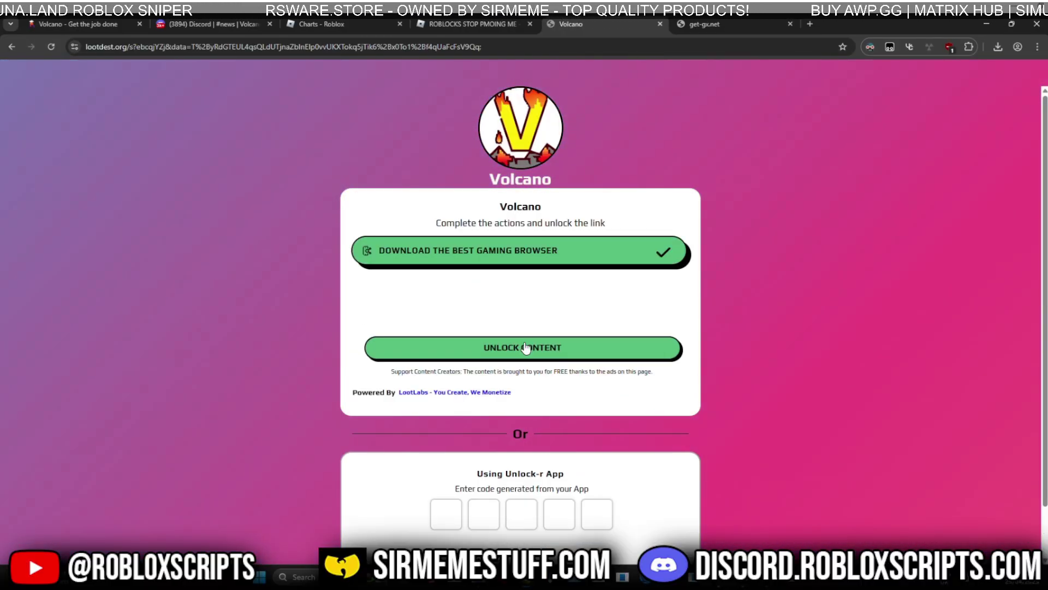
click(555, 317)
click(507, 380)
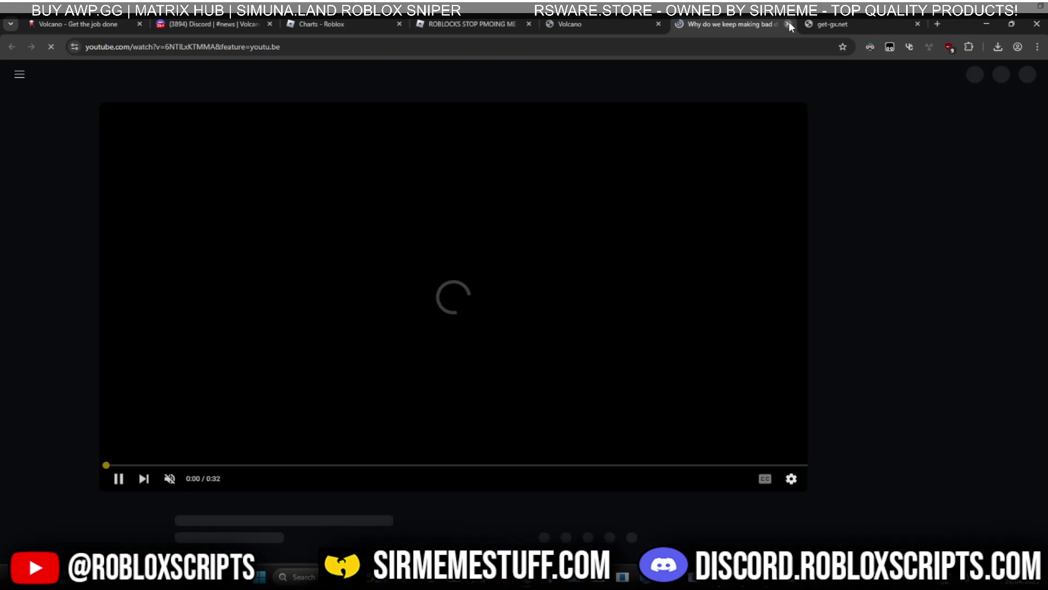
click(787, 24)
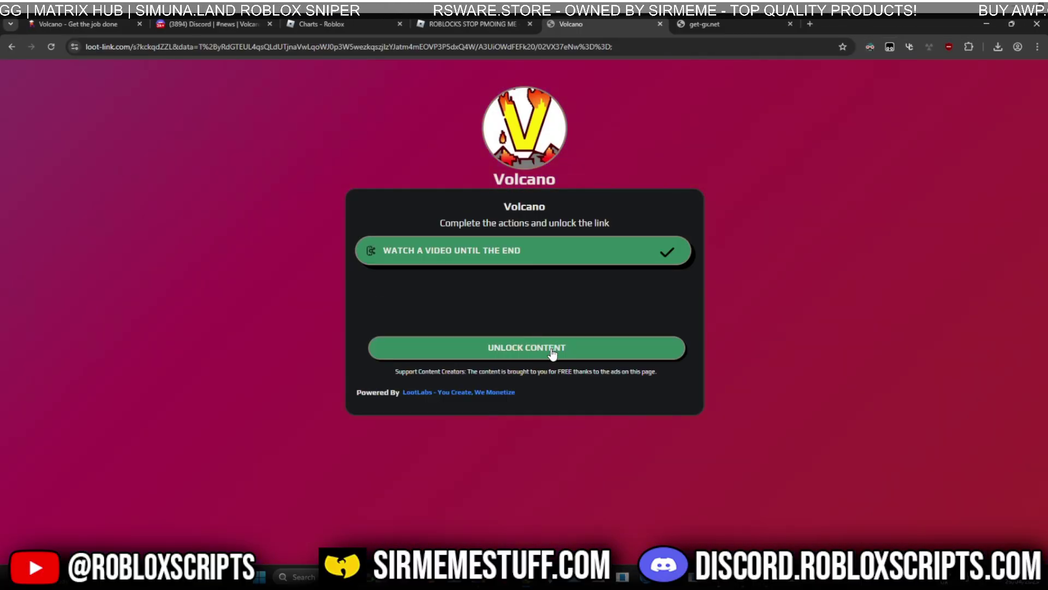
click(551, 350)
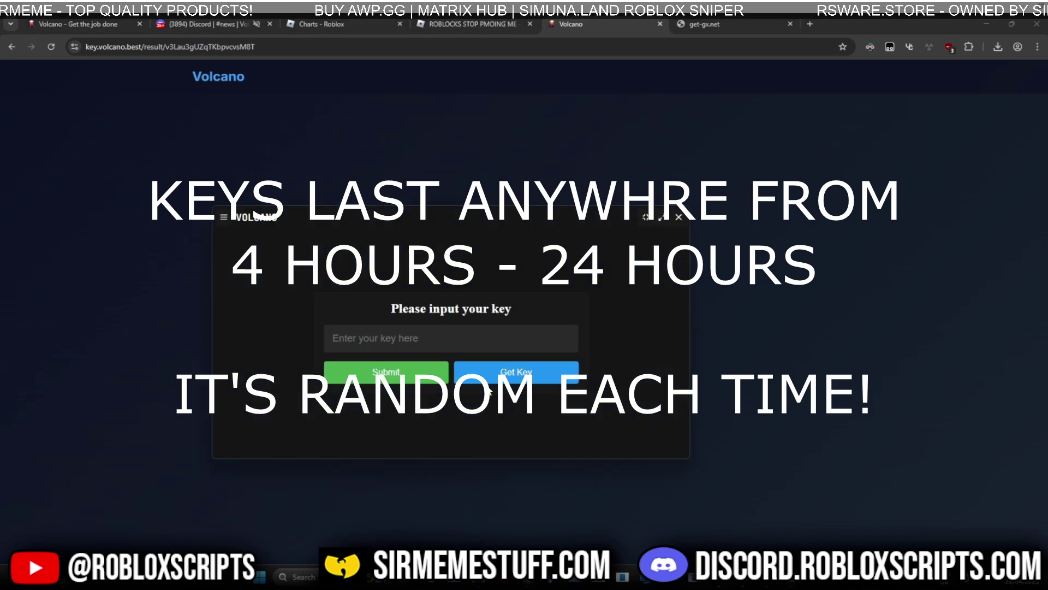
Paste the licence key into Volcano's key prompt and submit it.
key(ctrl+v)
click(409, 372)
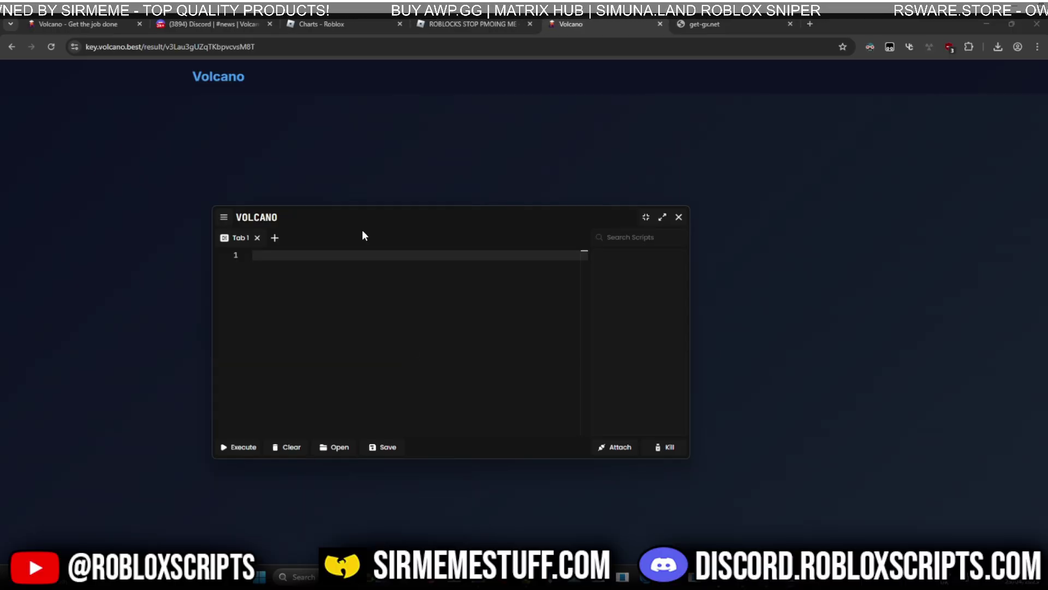
mouse_move(362, 224)
mouse_down()
mouse_move(395, 289)
mouse_move(421, 408)
mouse_move(545, 391)
mouse_move(363, 206)
mouse_up()
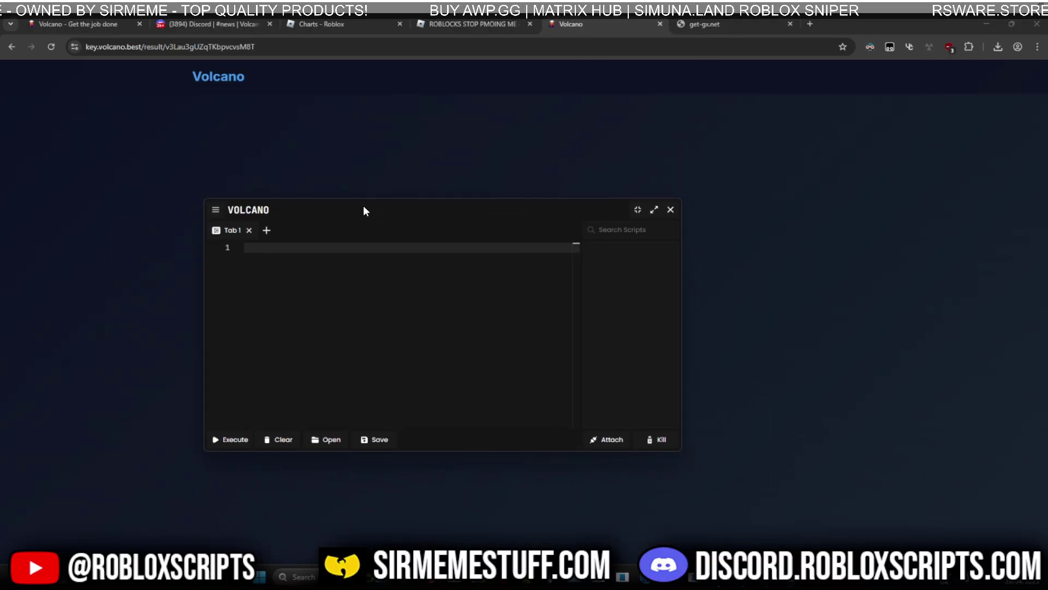
Minimize the browser and close both the Volcano window and the Download folder.
click(994, 23)
click(670, 209)
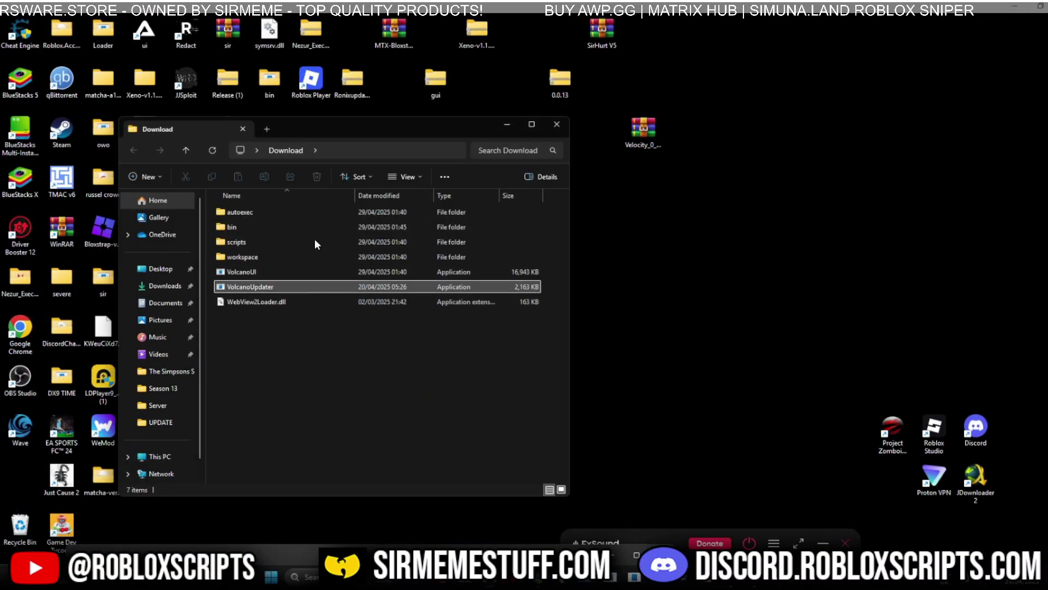
click(557, 125)
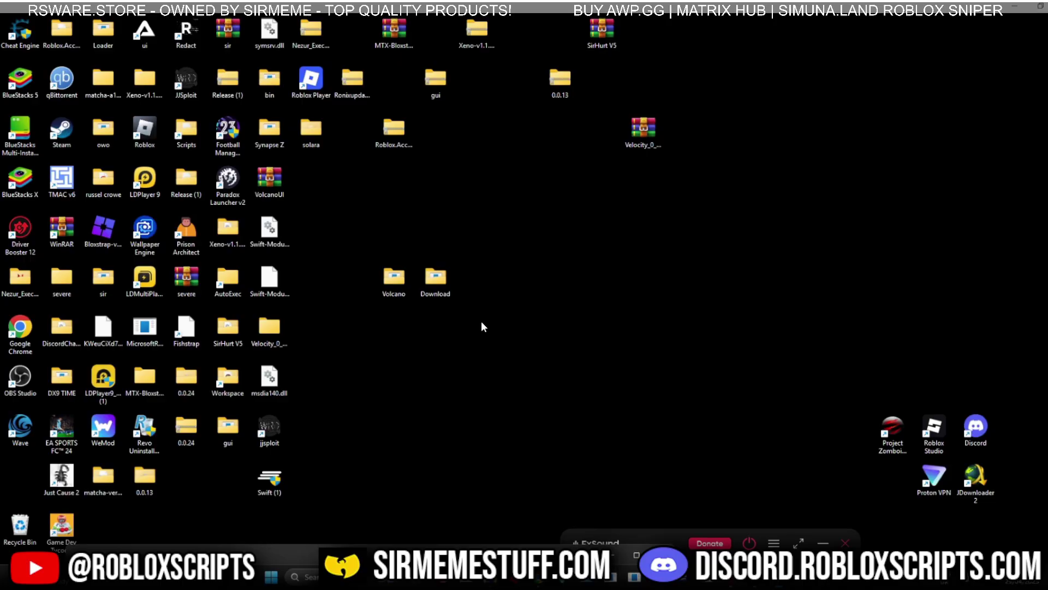
View the scripts folder inside the desktop's Volcano folder, then launch VolcanoUI from the parent folder.
double_click(391, 279)
double_click(261, 237)
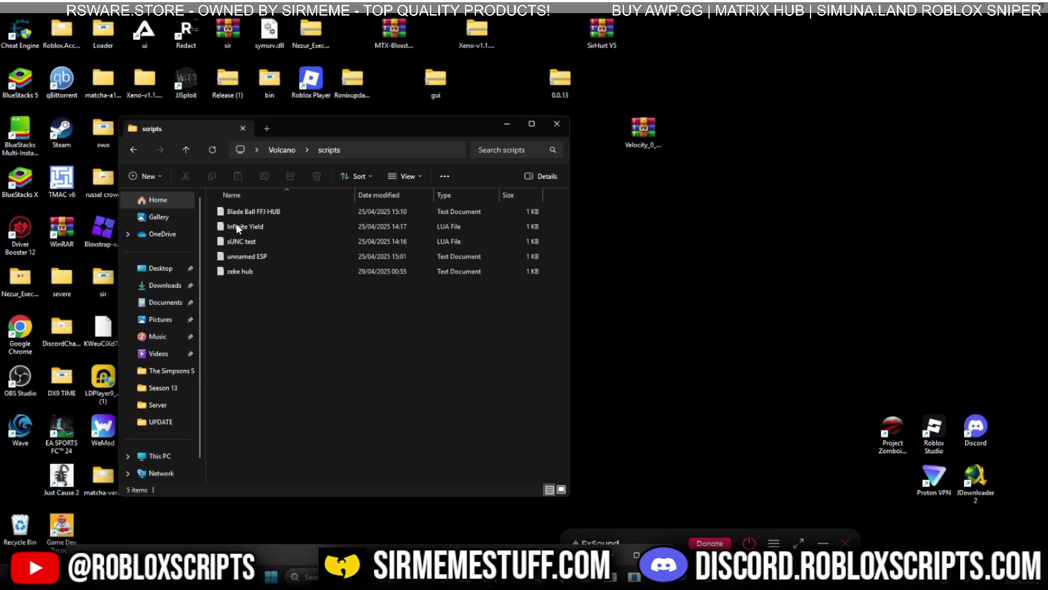
click(180, 148)
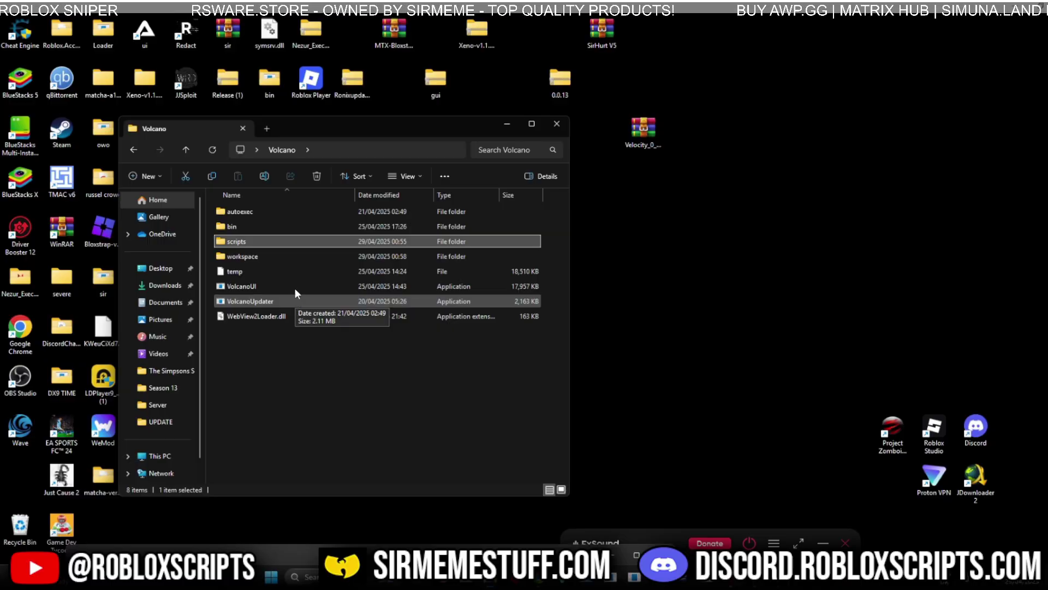
double_click(295, 287)
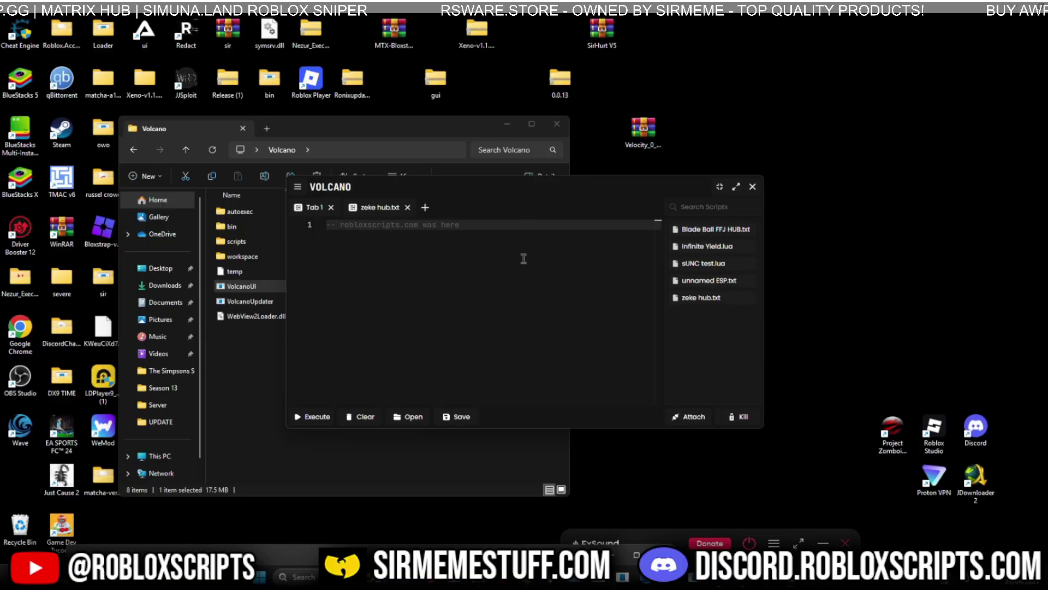
drag(519, 190, 328, 264)
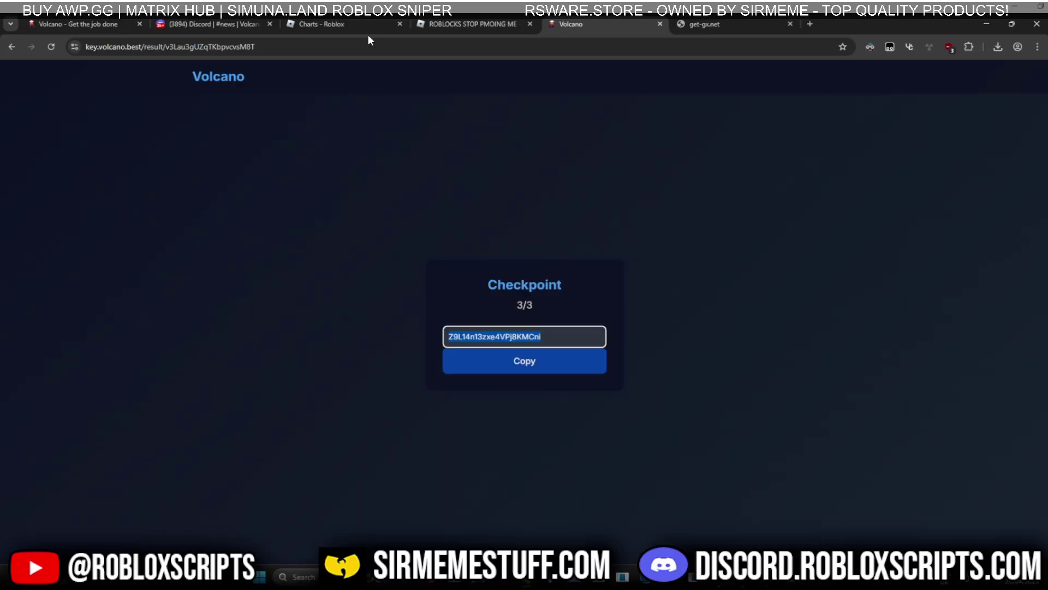
Launch the Roblox experience ROBLOCKS STOP PMOING ME from its web page and bring Volcano over the game.
click(472, 24)
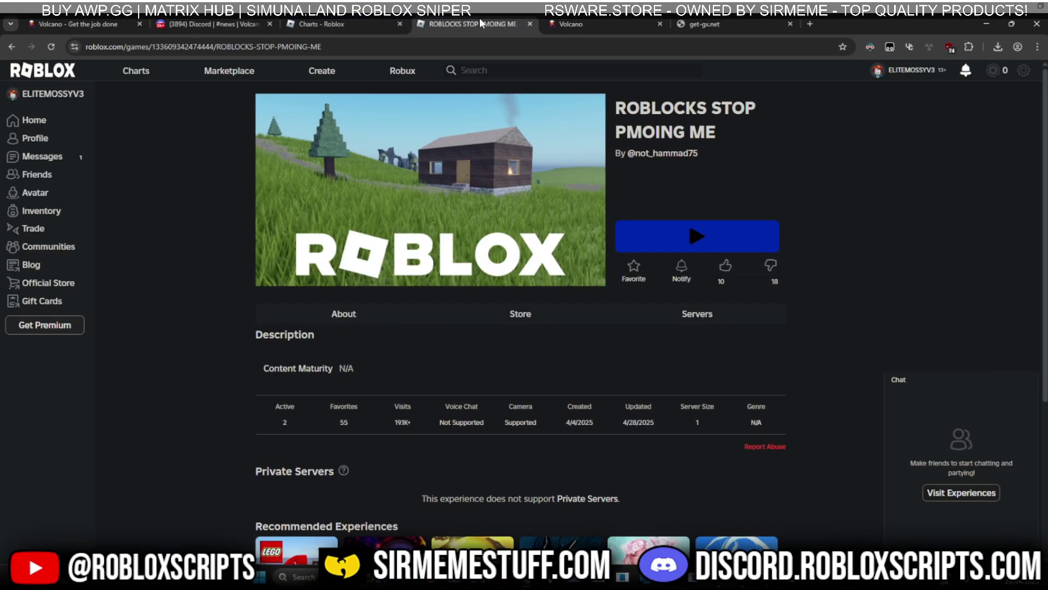
click(740, 242)
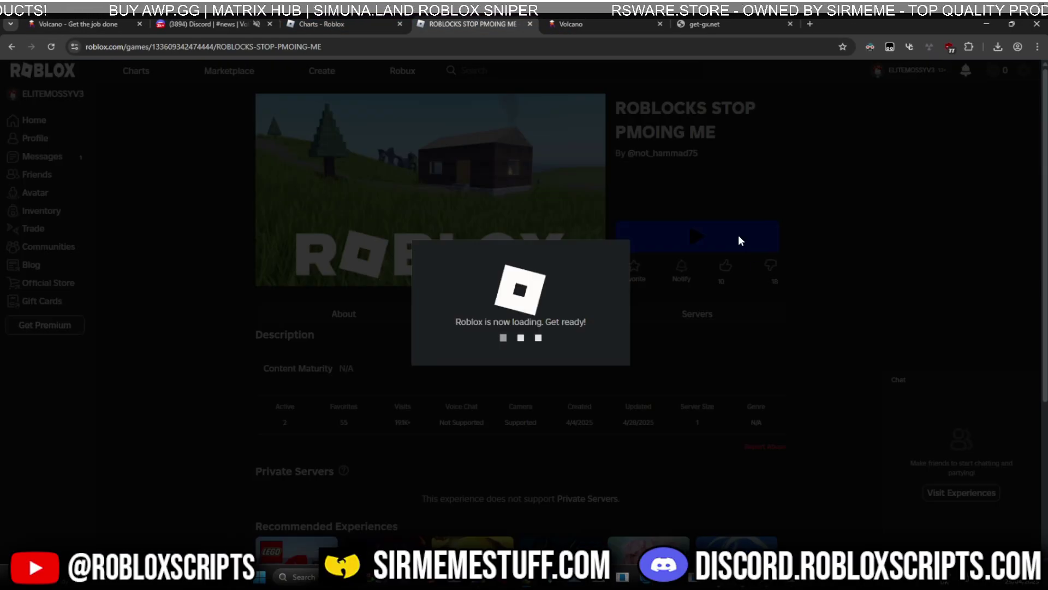
key(alt+Tab)
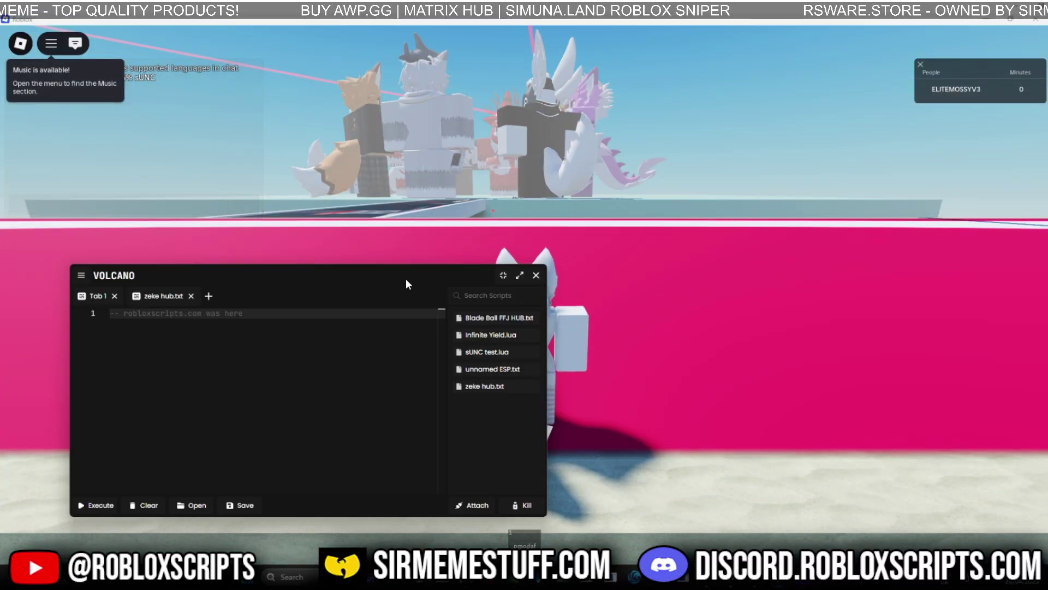
Attach Volcano to the running game, then load and execute the sUNC test.lua script.
drag(405, 284, 377, 260)
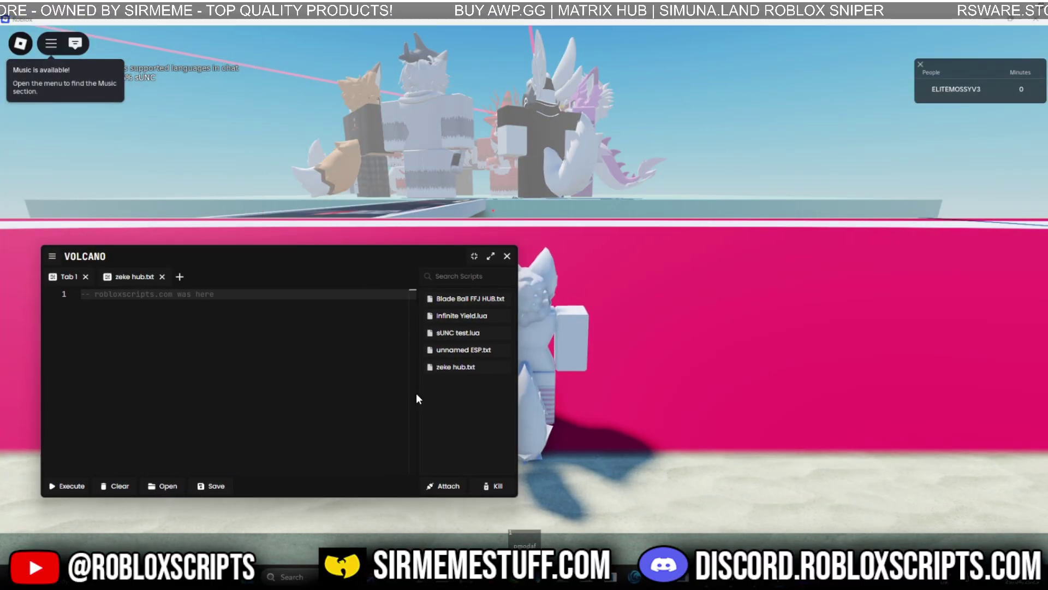
click(446, 487)
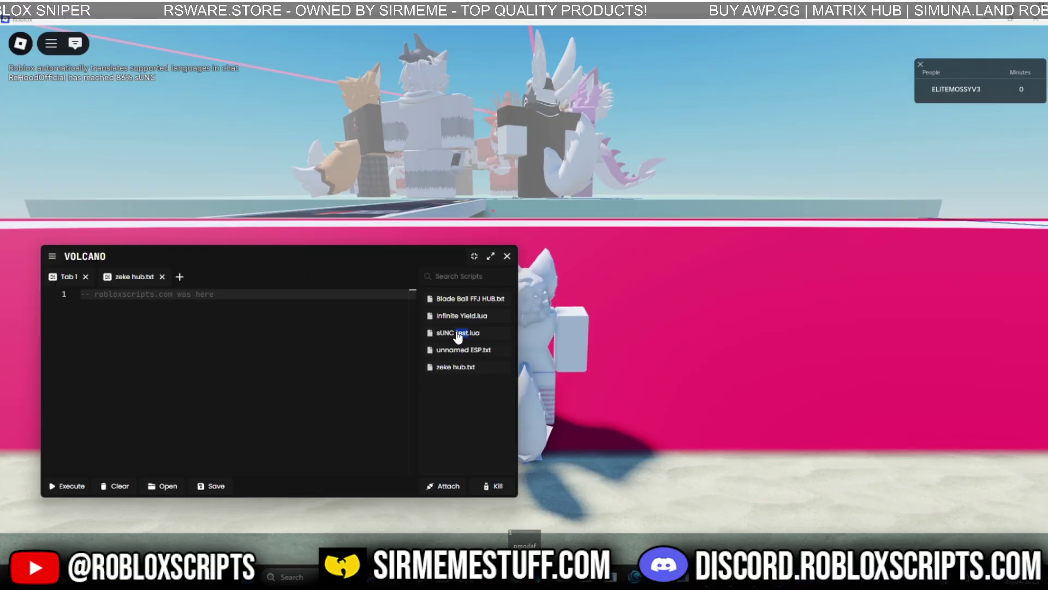
double_click(458, 334)
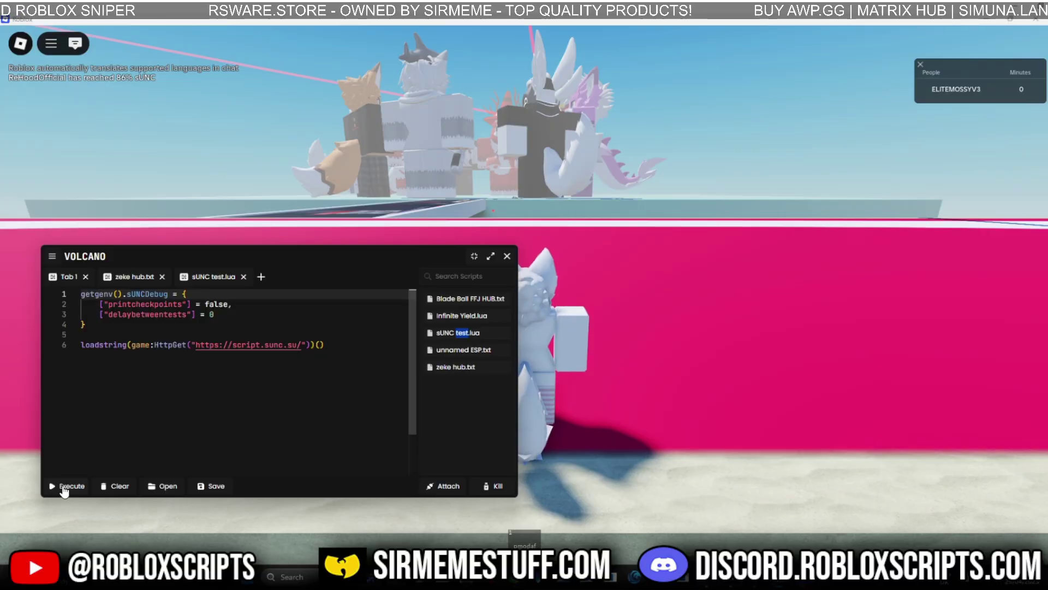
Review the sUNC test log in the game's Developer Console and close it.
click(742, 313)
key(F9)
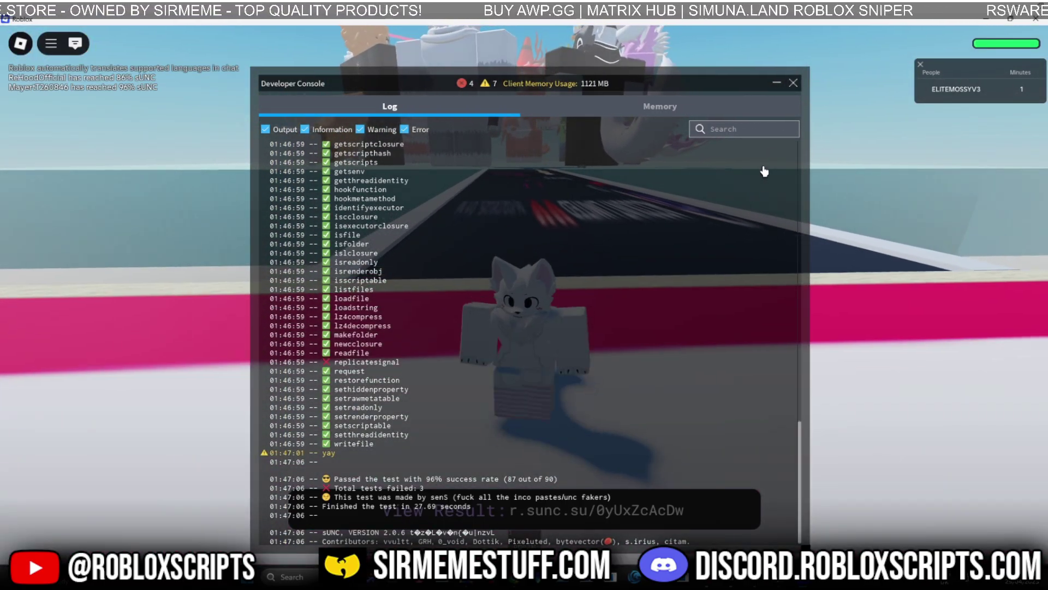
click(794, 83)
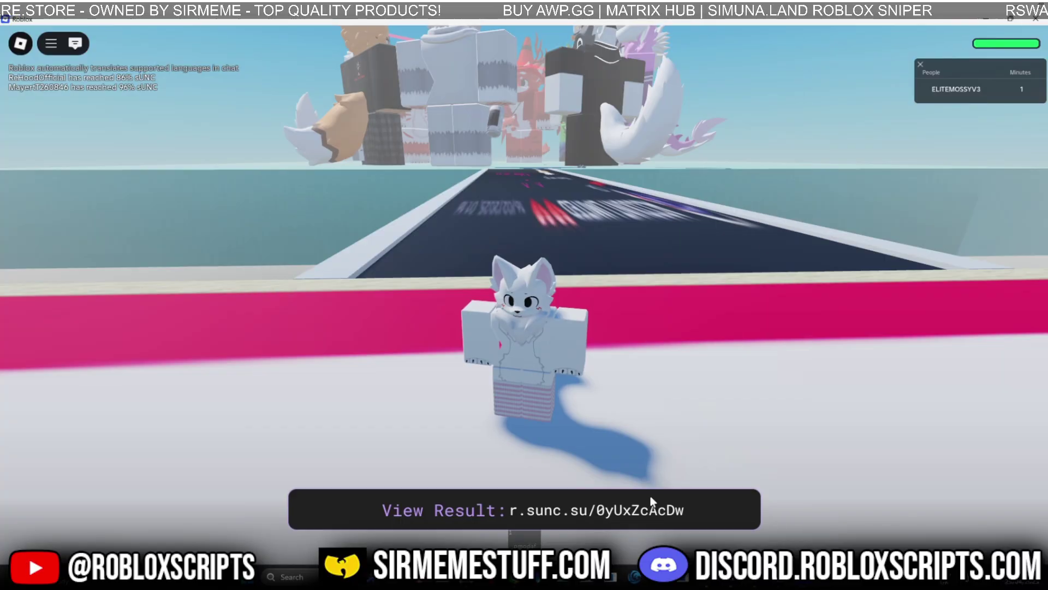
Copy the sUNC result link shown in the game and switch to the browser.
triple_click(614, 512)
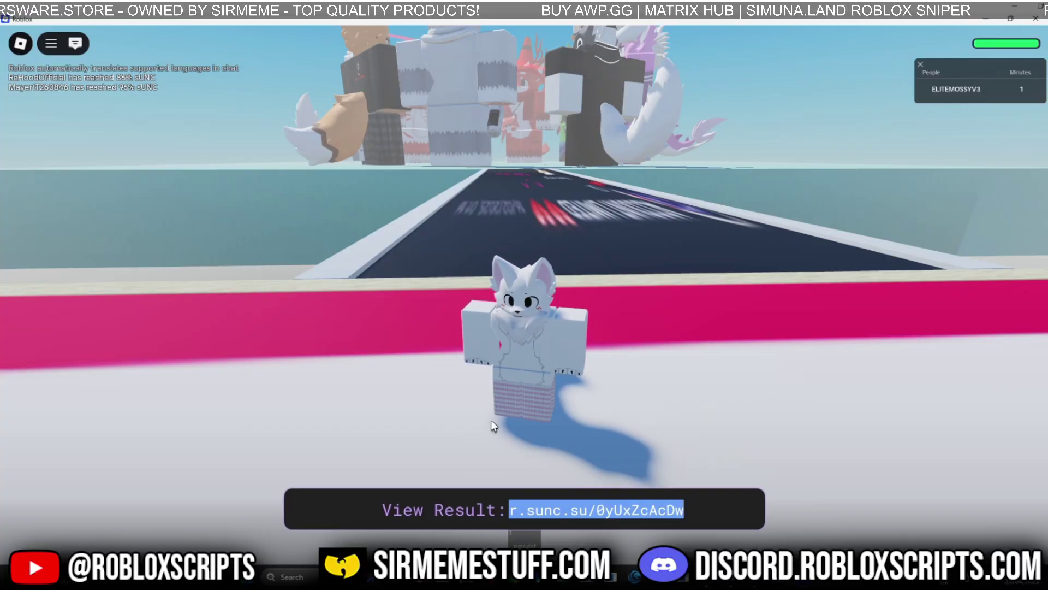
key(alt+Tab)
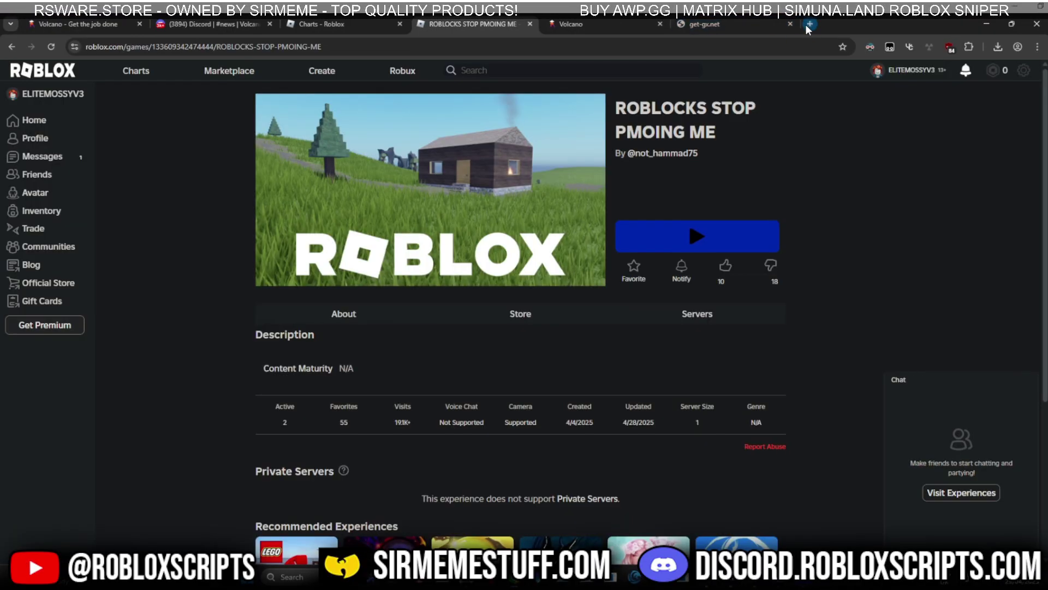